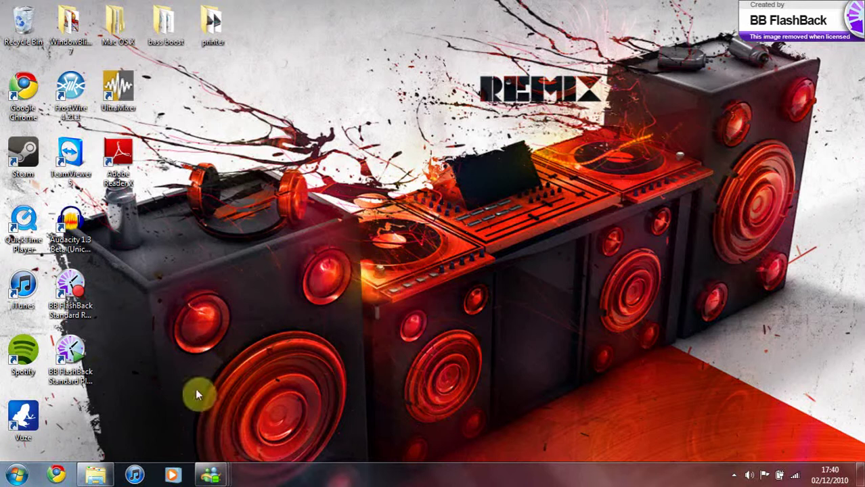
Put away the Saved music Explorer window and launch Audacity 1.3 Beta from the desktop.
{"action": "left_click", "coordinate": [95, 476]}
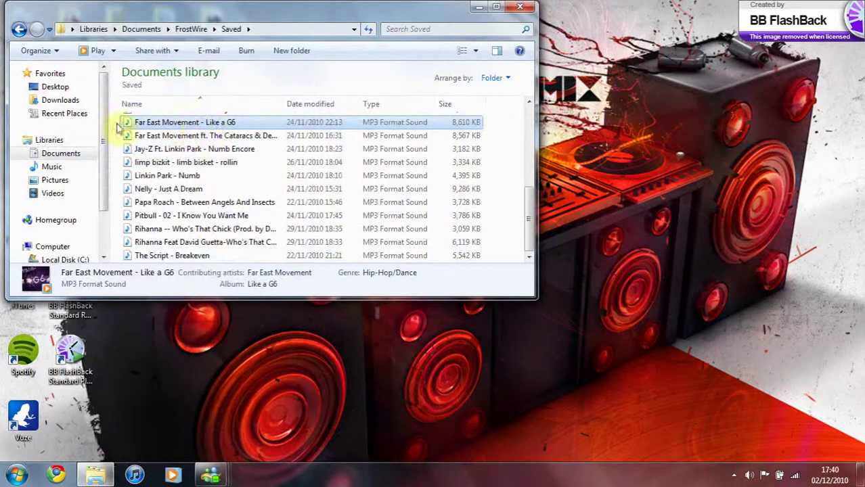
{"action": "double_click", "coordinate": [298, 10]}
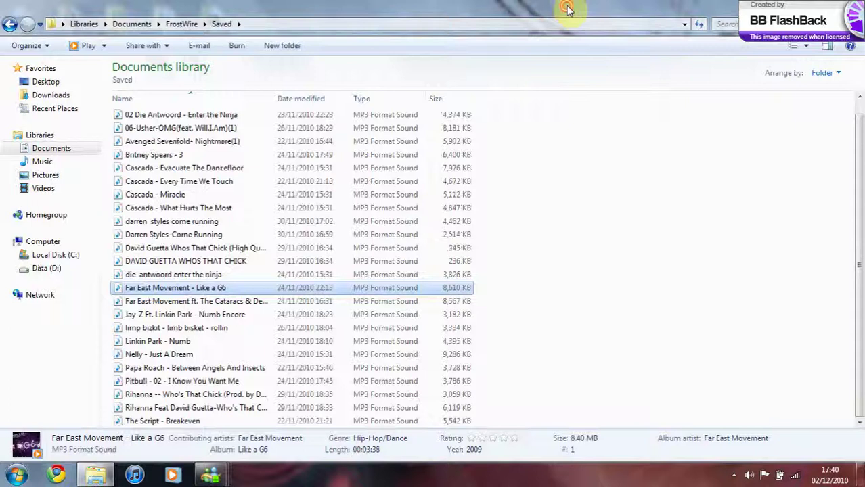
{"action": "double_click", "coordinate": [570, 8]}
{"action": "left_click", "coordinate": [477, 13]}
{"action": "double_click", "coordinate": [73, 228]}
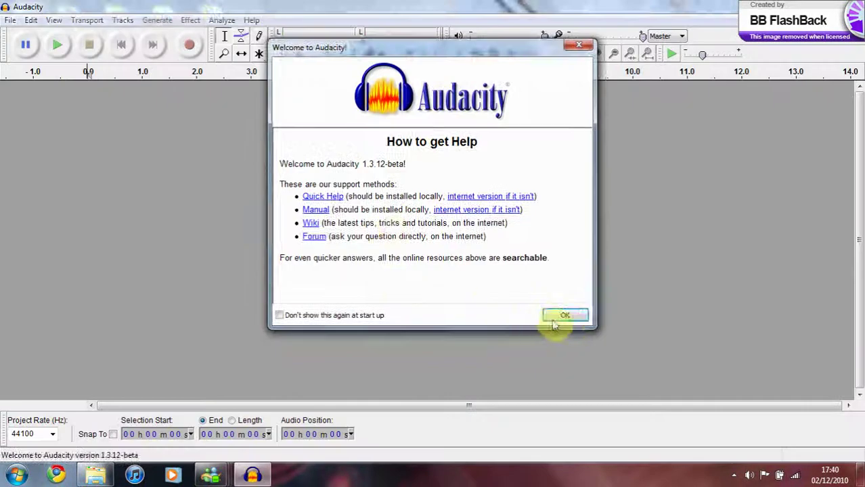
Dismiss the Audacity welcome screen and bring the Audacity window back.
{"action": "left_click", "coordinate": [552, 316]}
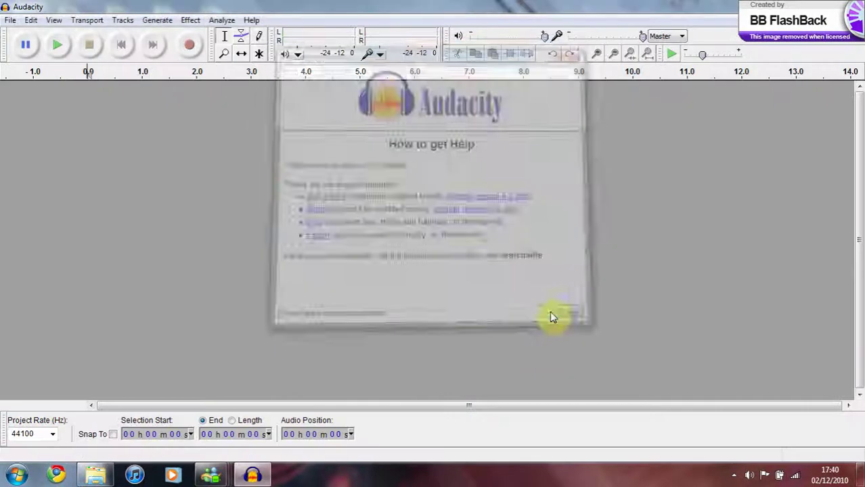
{"action": "left_click", "coordinate": [816, 6]}
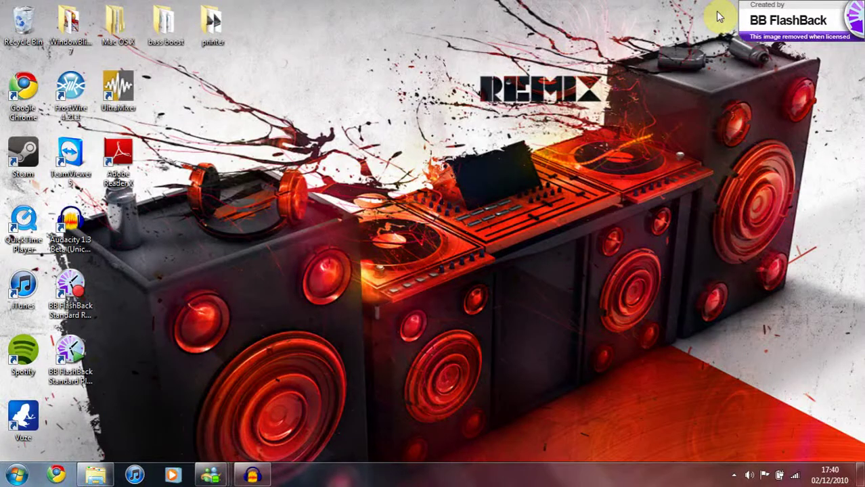
{"action": "left_click", "coordinate": [262, 477]}
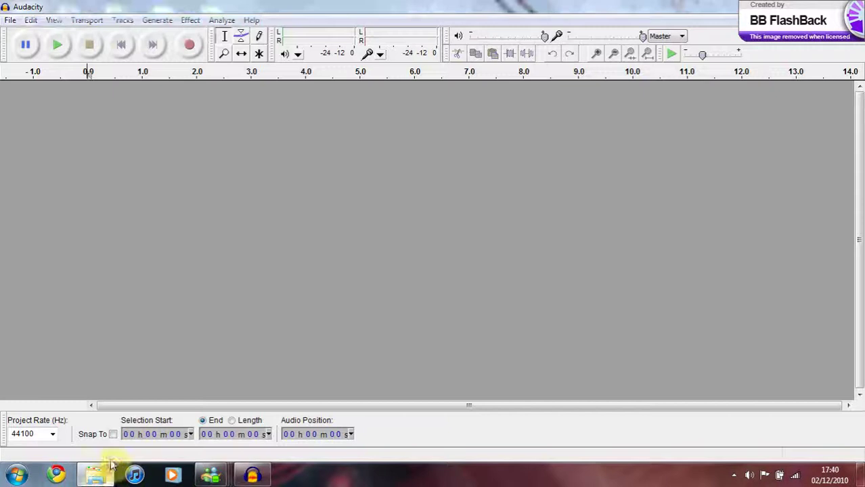
Drag 'Far East Movement - Like a G6' from Saved music into Audacity and preview it.
{"action": "left_click", "coordinate": [95, 476]}
{"action": "left_click_drag", "start_coordinate": [179, 128], "coordinate": [660, 206]}
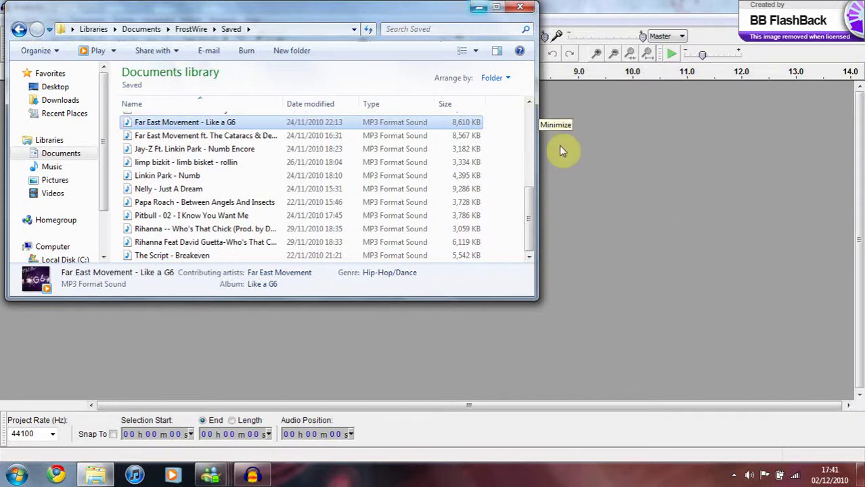
{"action": "left_click", "coordinate": [601, 177]}
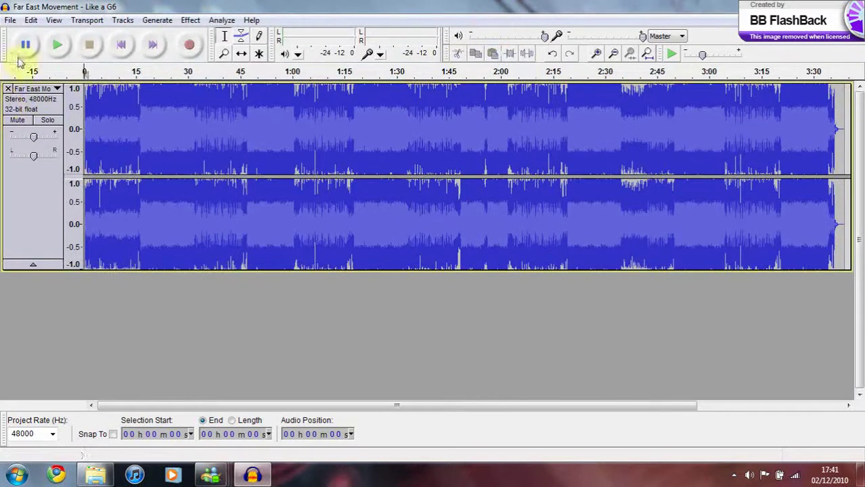
{"action": "left_click", "coordinate": [59, 46]}
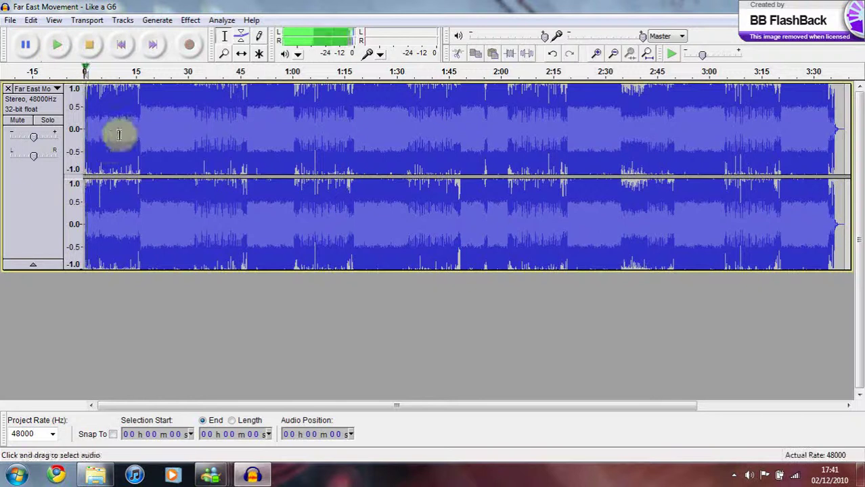
{"action": "left_click", "coordinate": [90, 45]}
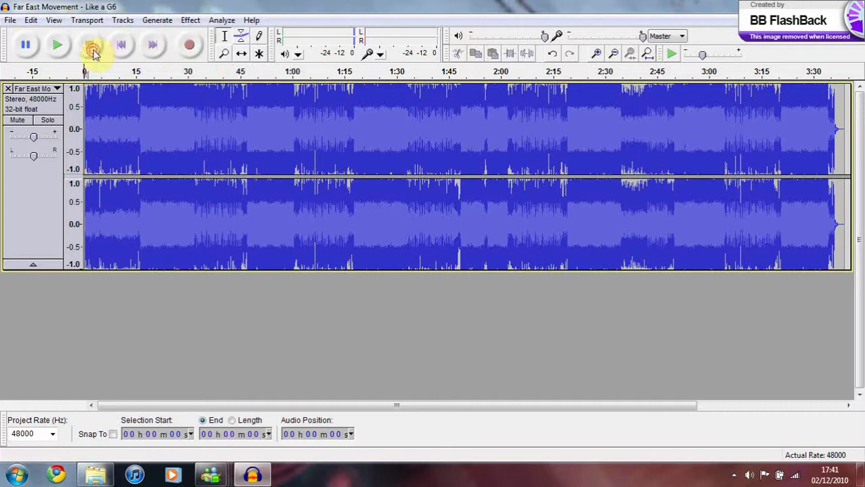
Apply Normalize with -10.0 dB maximum amplitude and DC offset removal.
{"action": "left_click", "coordinate": [190, 22]}
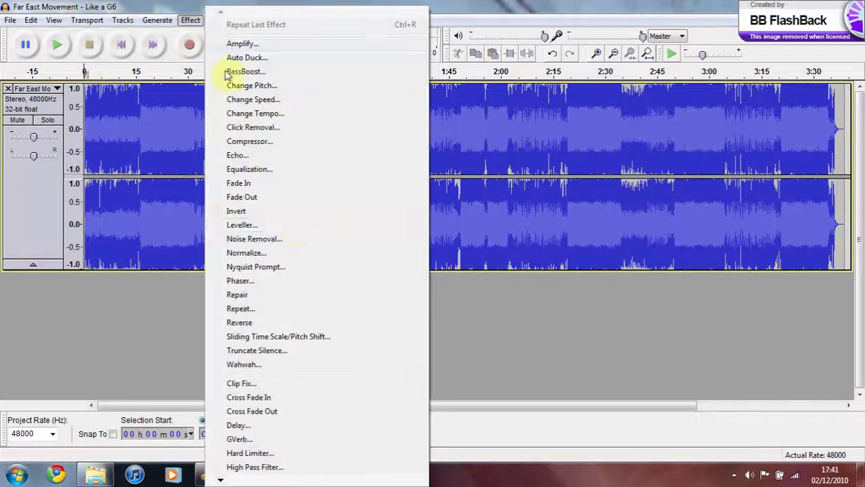
{"action": "left_click", "coordinate": [265, 255]}
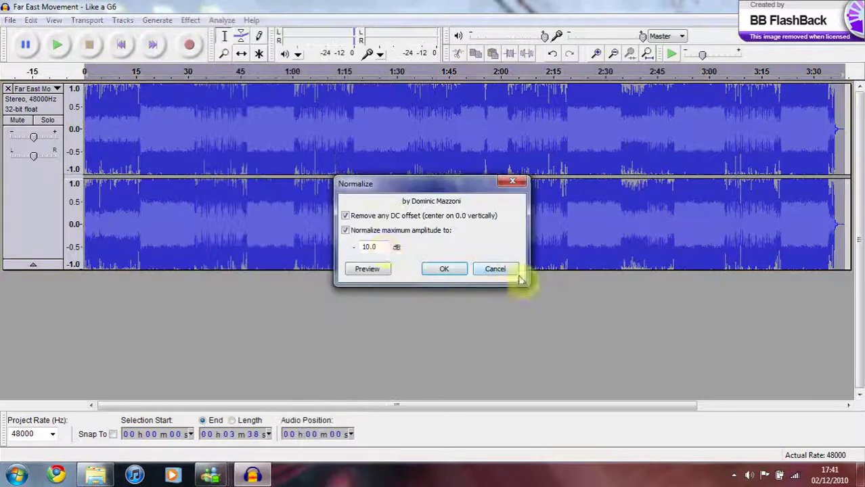
{"action": "left_click", "coordinate": [443, 271]}
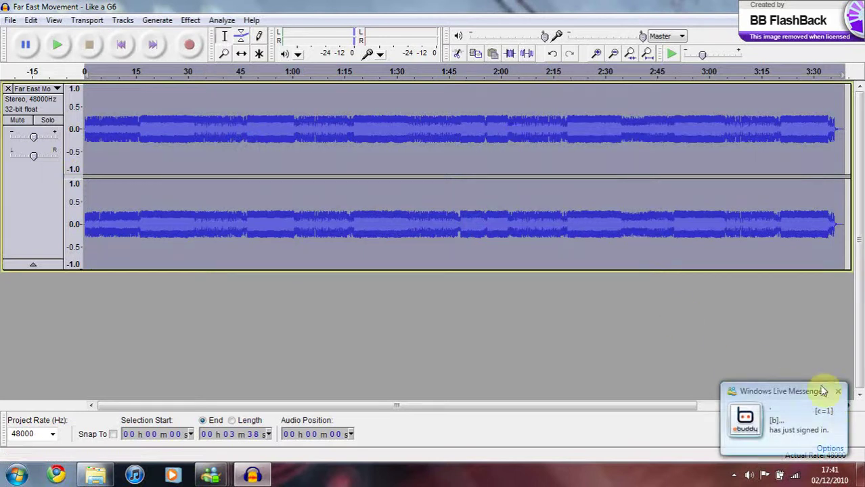
{"action": "left_click", "coordinate": [839, 393]}
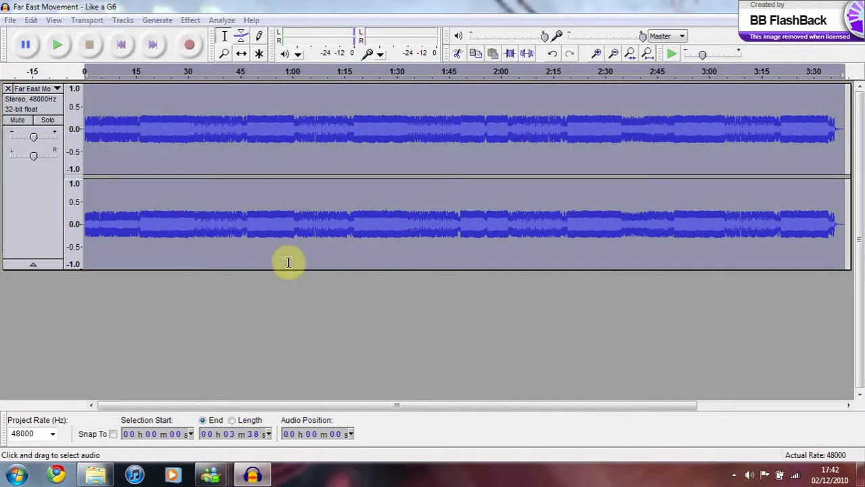
Apply BassBoost with a 150 Hz frequency and a 10 dB boost.
{"action": "left_click", "coordinate": [189, 21]}
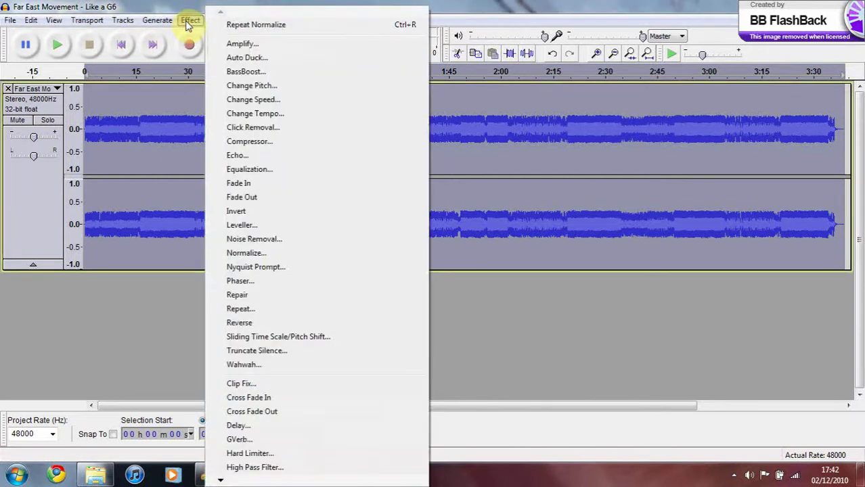
{"action": "left_click", "coordinate": [276, 73]}
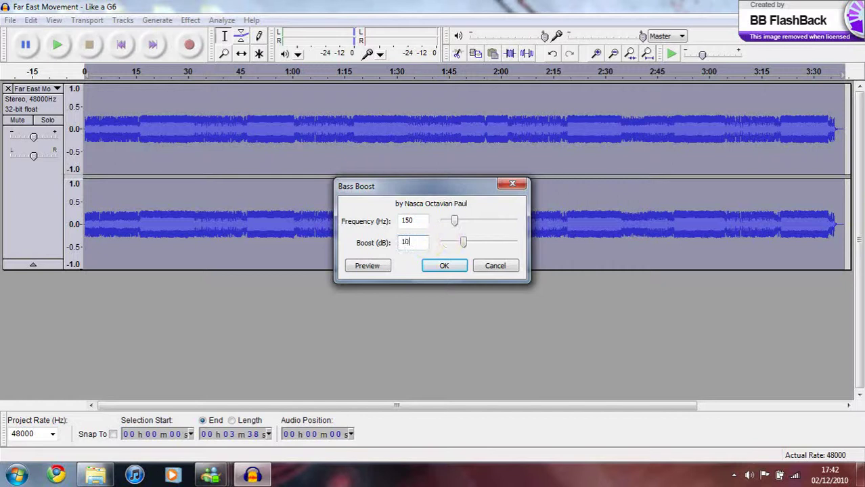
{"action": "left_click", "coordinate": [442, 264]}
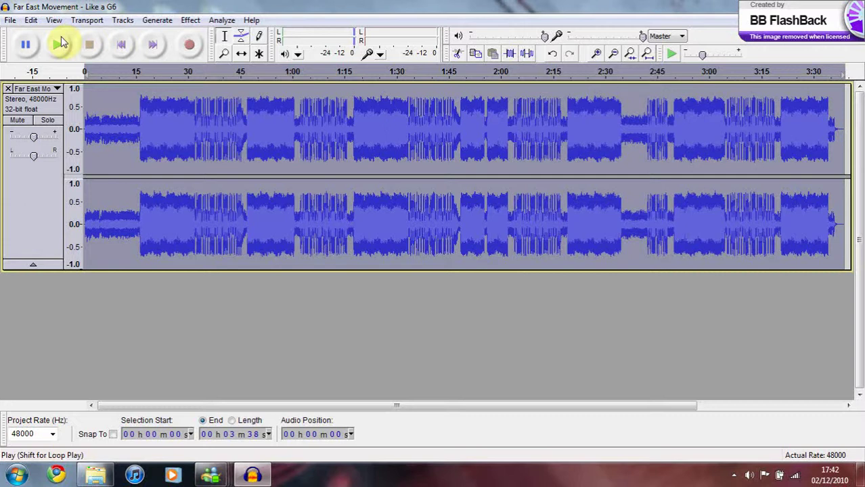
Play the bass-boosted song for about 17 seconds, then stop it.
{"action": "left_click", "coordinate": [58, 43]}
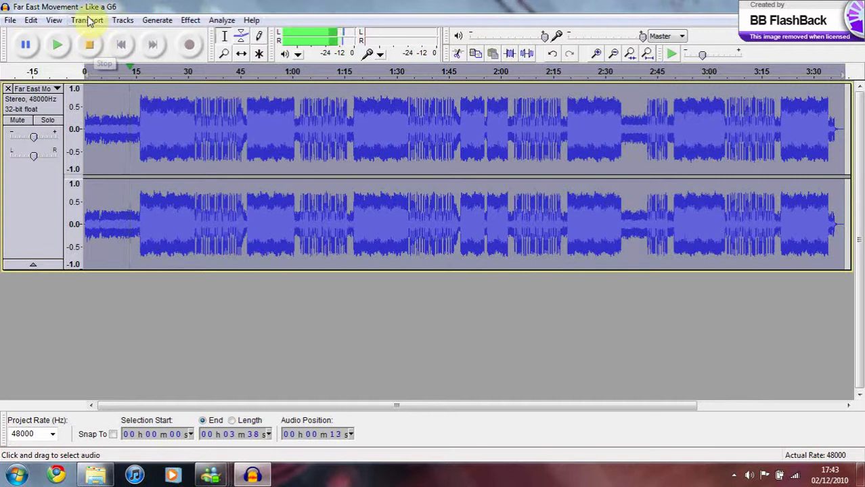
{"action": "left_click", "coordinate": [88, 44]}
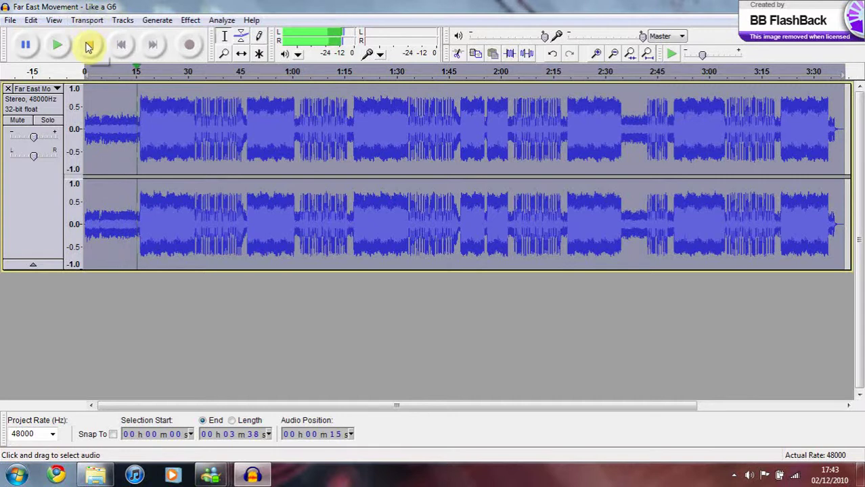
{"action": "left_click", "coordinate": [90, 46]}
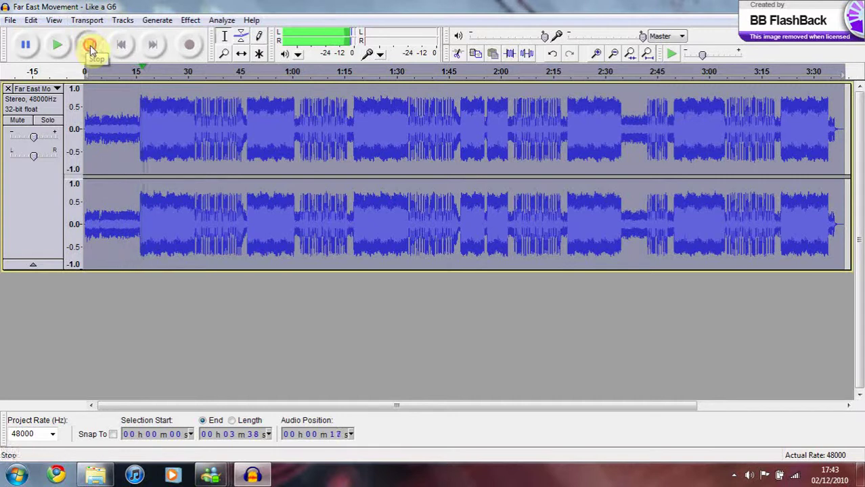
Export as WAV to bass boost, declining overwrite, and rename to 'Far East Movement - Like a G6 screem cam'.
{"action": "left_click", "coordinate": [10, 19]}
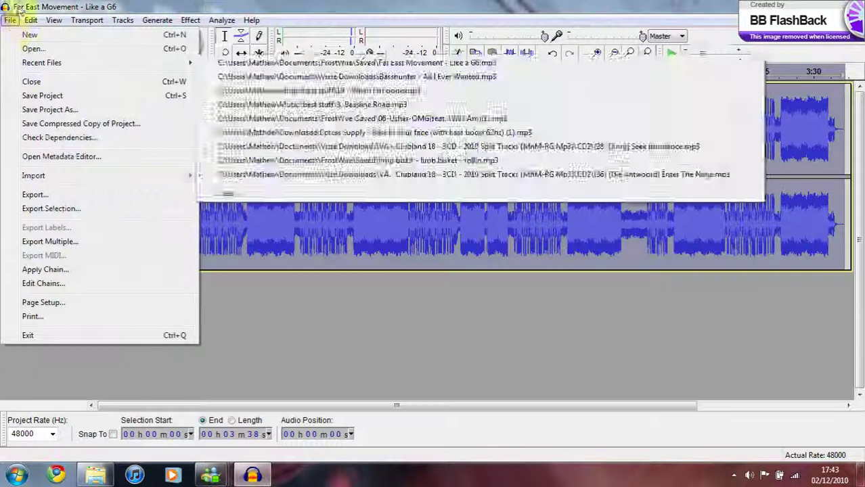
{"action": "left_click", "coordinate": [39, 196]}
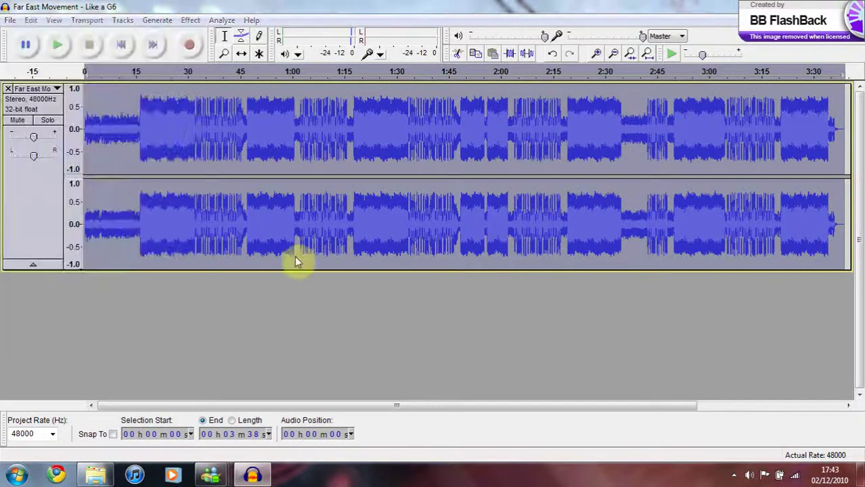
{"action": "left_click", "coordinate": [279, 243]}
{"action": "left_click", "coordinate": [270, 256]}
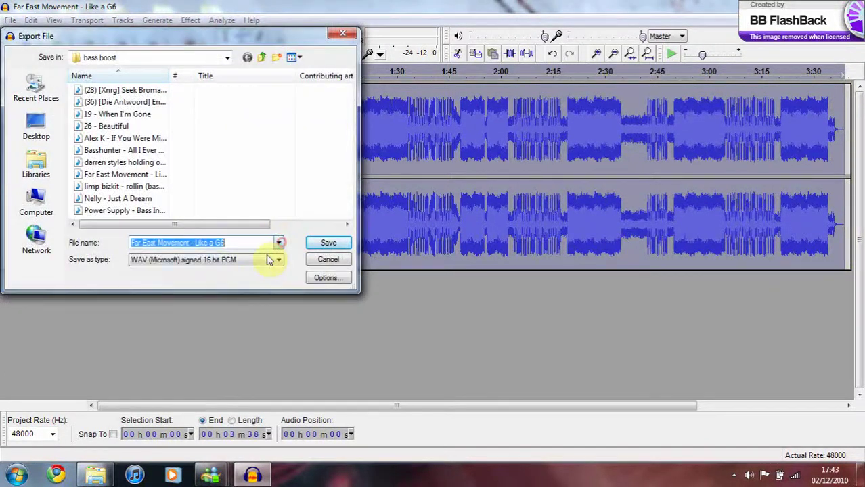
{"action": "left_click", "coordinate": [248, 242]}
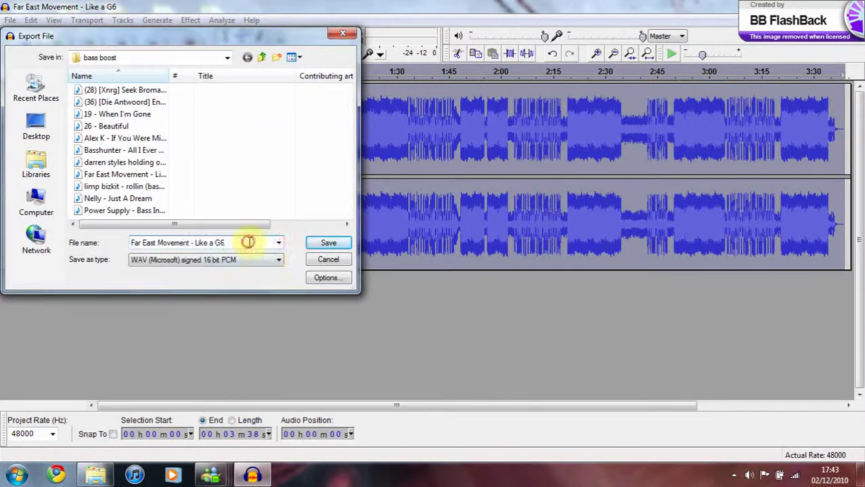
{"action": "left_click", "coordinate": [328, 245]}
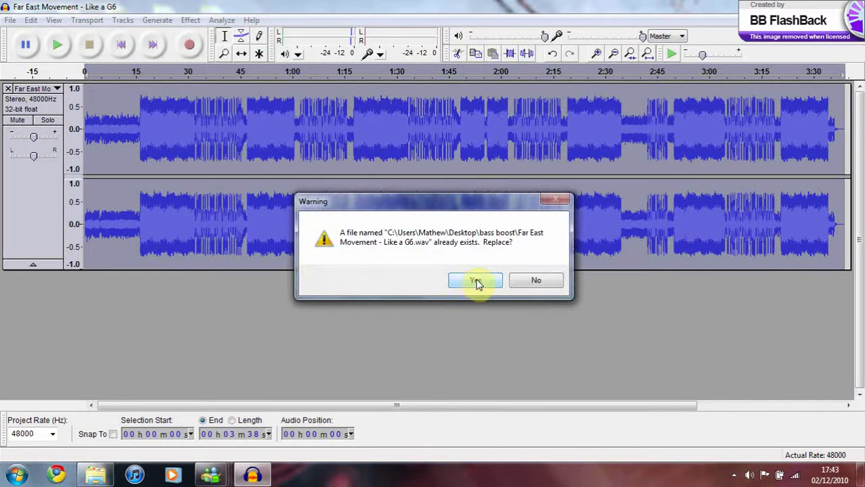
{"action": "left_click", "coordinate": [527, 282]}
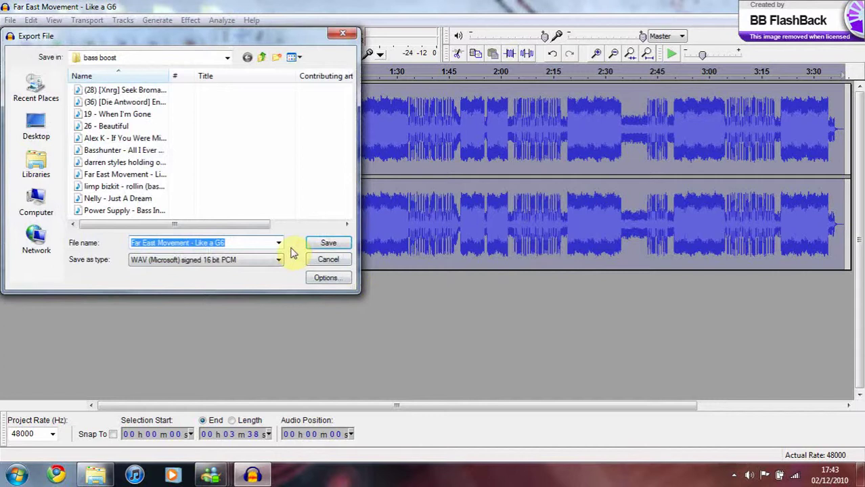
{"action": "left_click", "coordinate": [327, 244]}
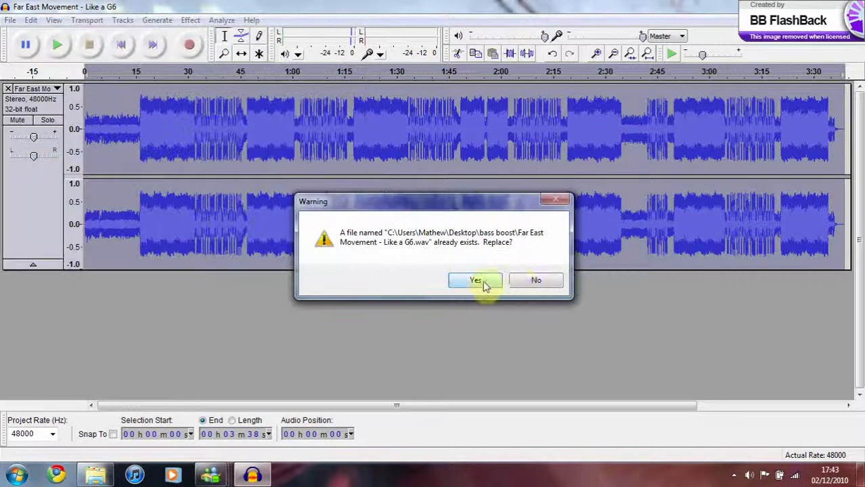
{"action": "left_click", "coordinate": [531, 281]}
{"action": "left_click", "coordinate": [251, 242]}
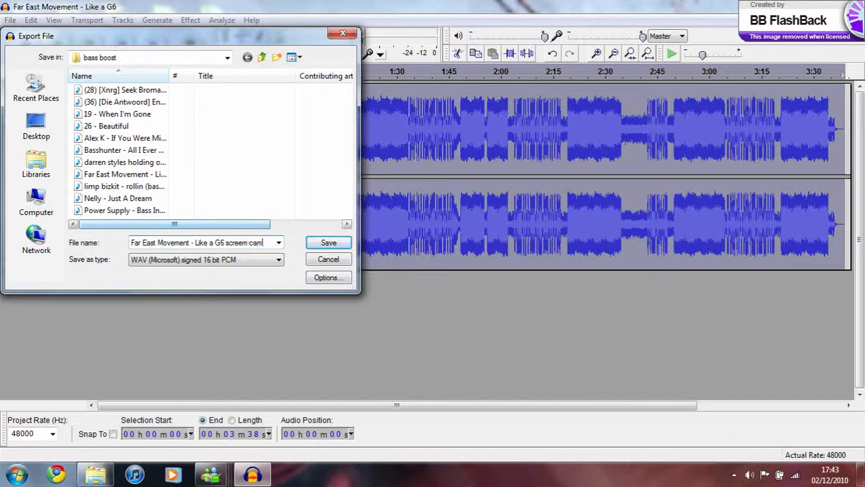
Save the WAV export, reviewing the Edit Metadata tags and keeping them unchanged.
{"action": "left_click", "coordinate": [328, 243]}
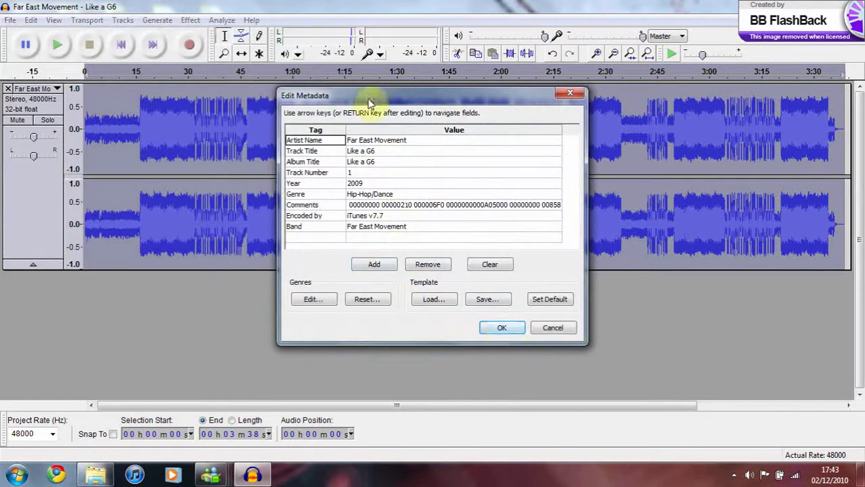
{"action": "left_click", "coordinate": [377, 140]}
{"action": "left_click", "coordinate": [377, 151]}
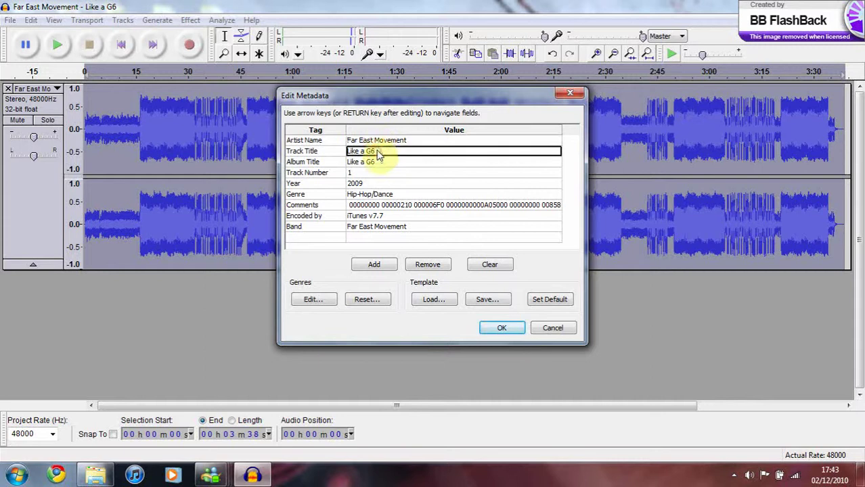
{"action": "left_click", "coordinate": [399, 163]}
{"action": "left_click", "coordinate": [396, 172]}
{"action": "left_click", "coordinate": [406, 183]}
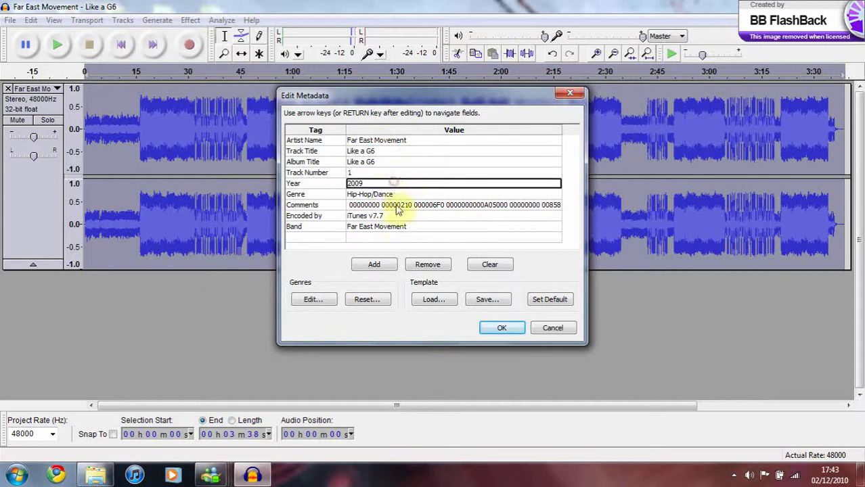
{"action": "left_click", "coordinate": [496, 333]}
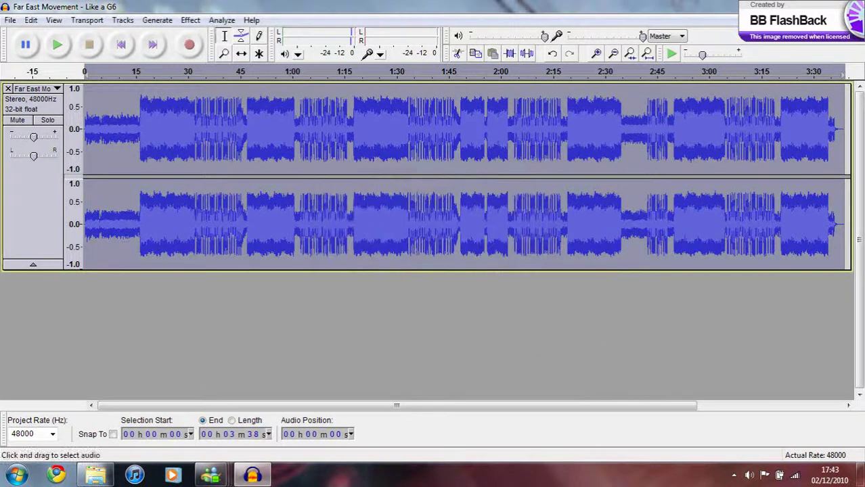
Show the desktop and open the bass boost folder.
{"action": "key", "text": "super+d"}
{"action": "left_click_drag", "start_coordinate": [259, 104], "coordinate": [367, 184]}
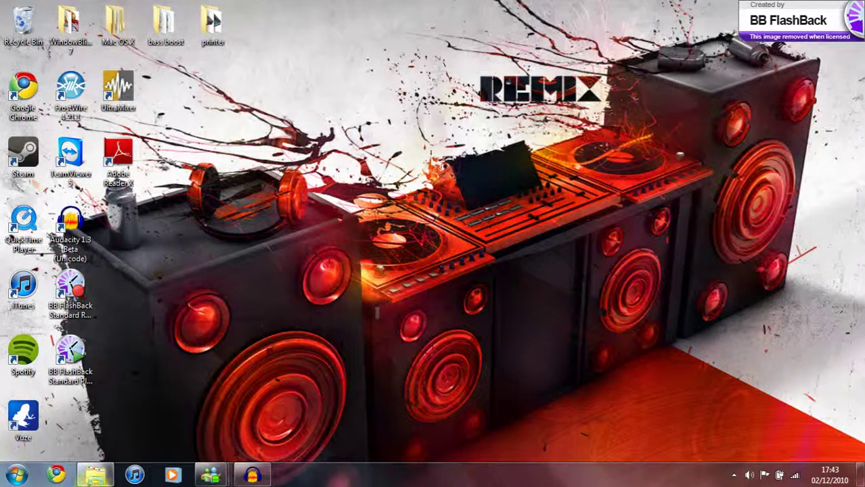
{"action": "left_click", "coordinate": [95, 475]}
{"action": "left_click", "coordinate": [476, 7]}
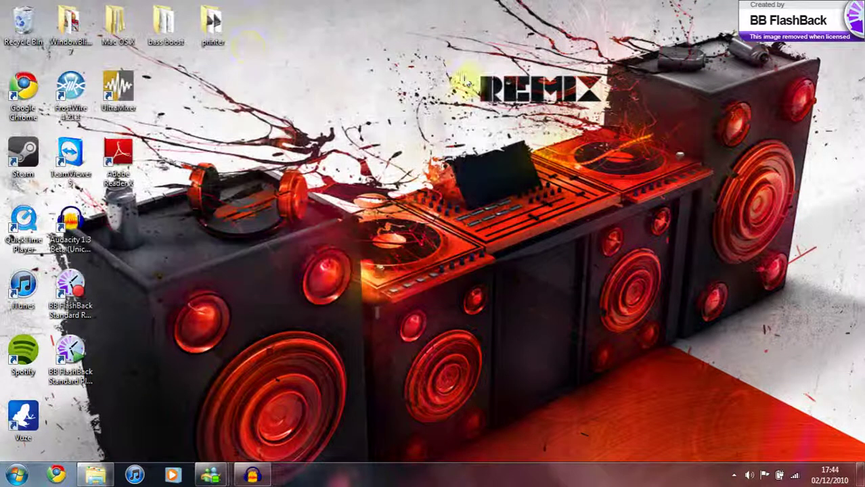
{"action": "double_click", "coordinate": [169, 43]}
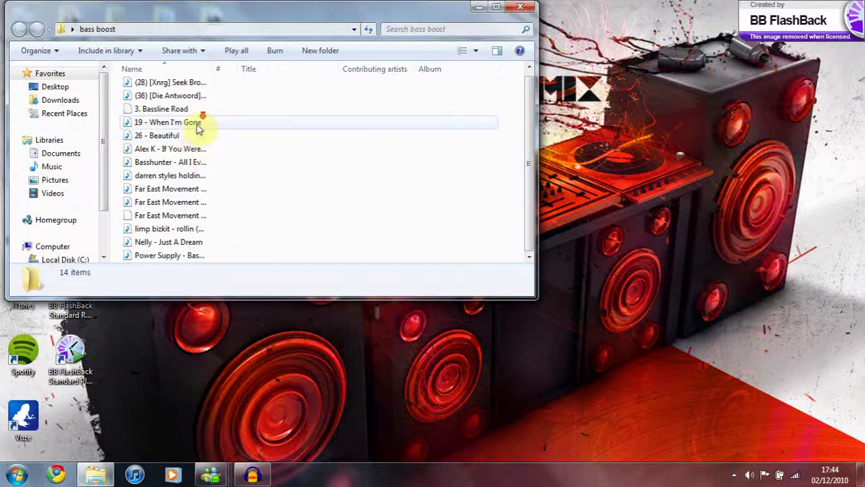
Check the new 40.0 MB Wave file's details, then close the folder window.
{"action": "left_click", "coordinate": [193, 195]}
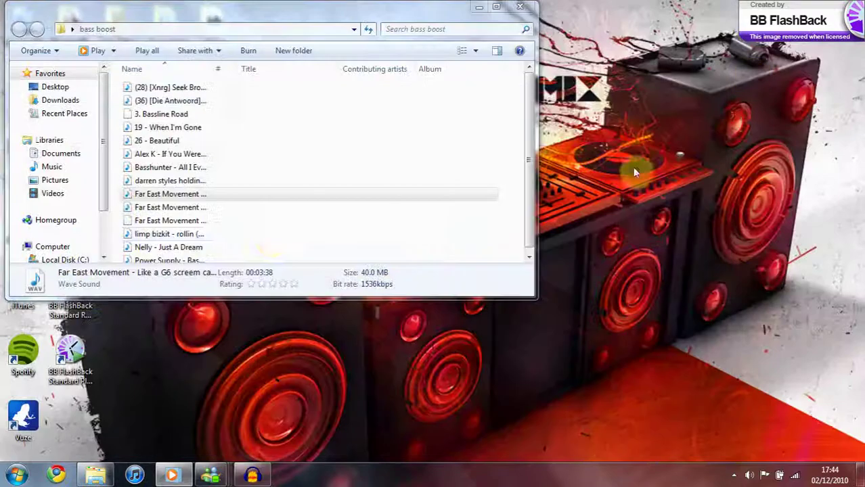
{"action": "left_click", "coordinate": [520, 7]}
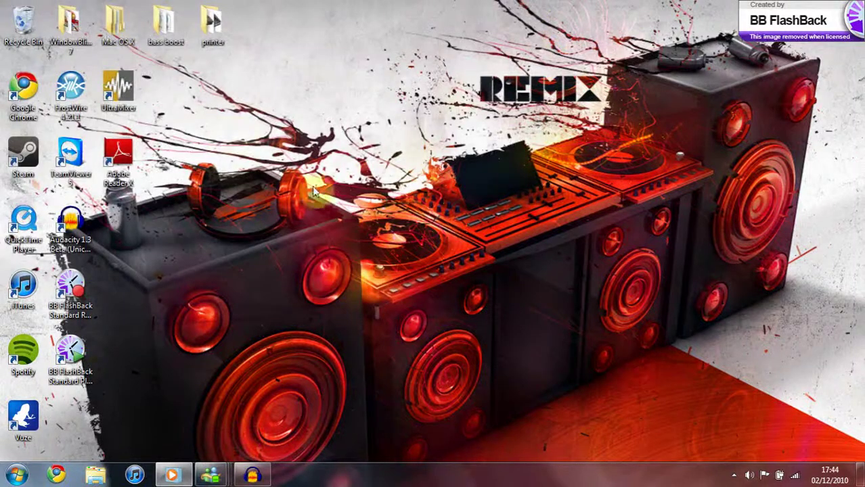
{"action": "left_click", "coordinate": [168, 137]}
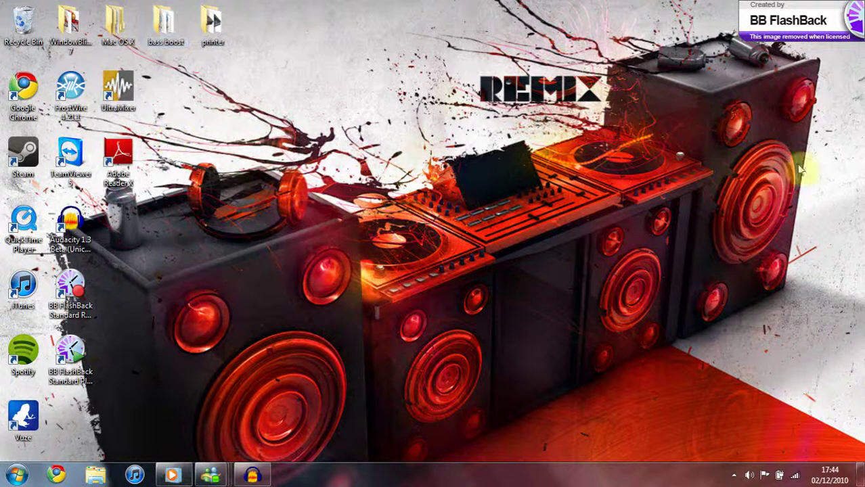